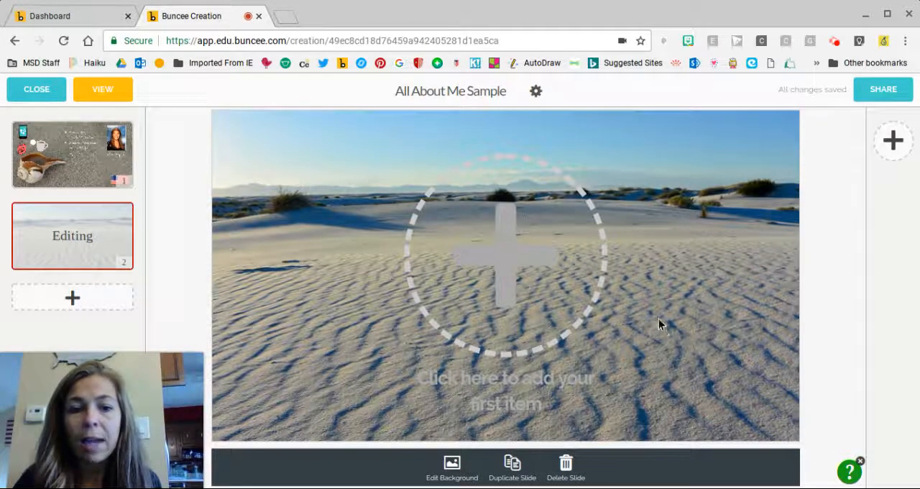
Search the Buncee animations for "cell phone" to find an item for slide 2.
left_click(509, 269)
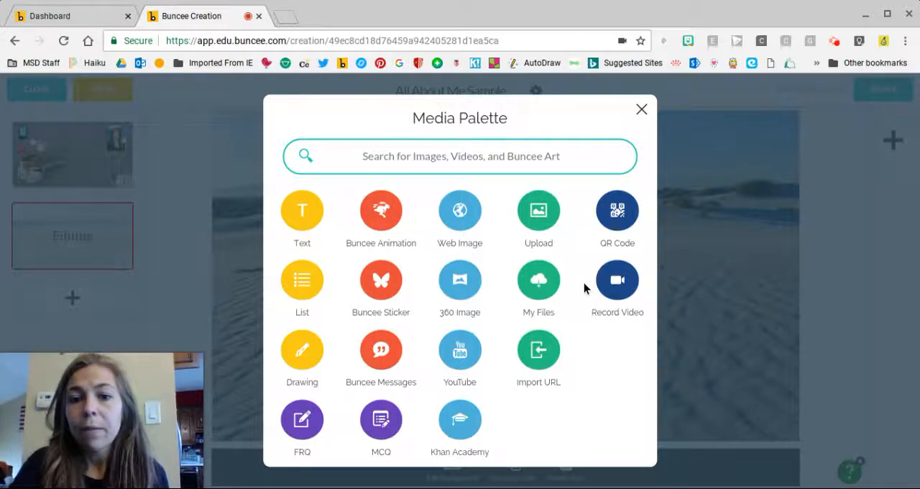
left_click(381, 214)
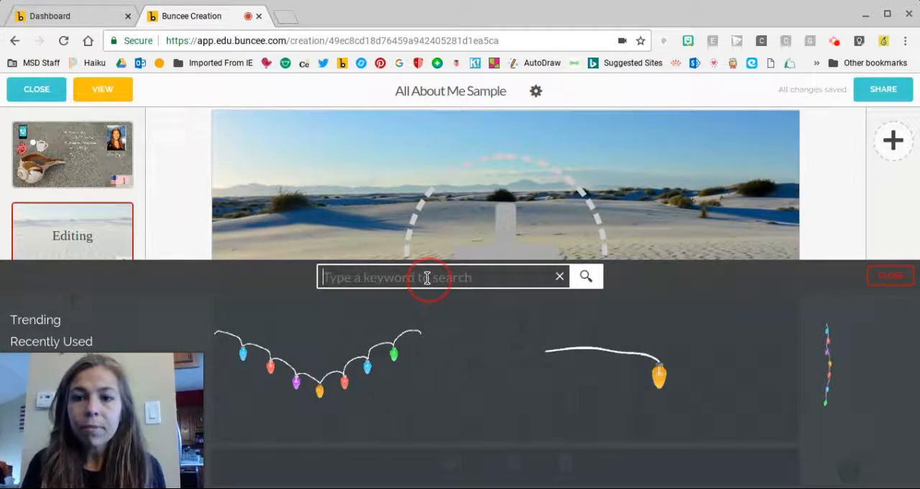
type("cellphone")
key("Return")
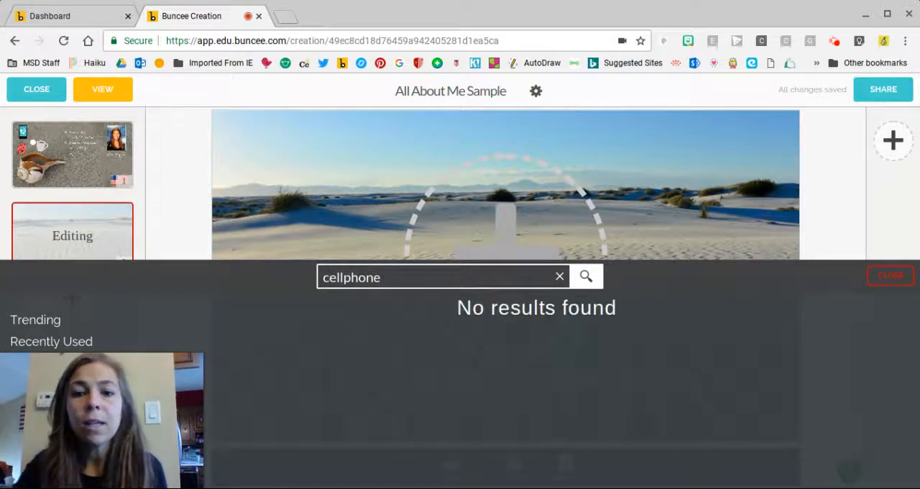
type("phone")
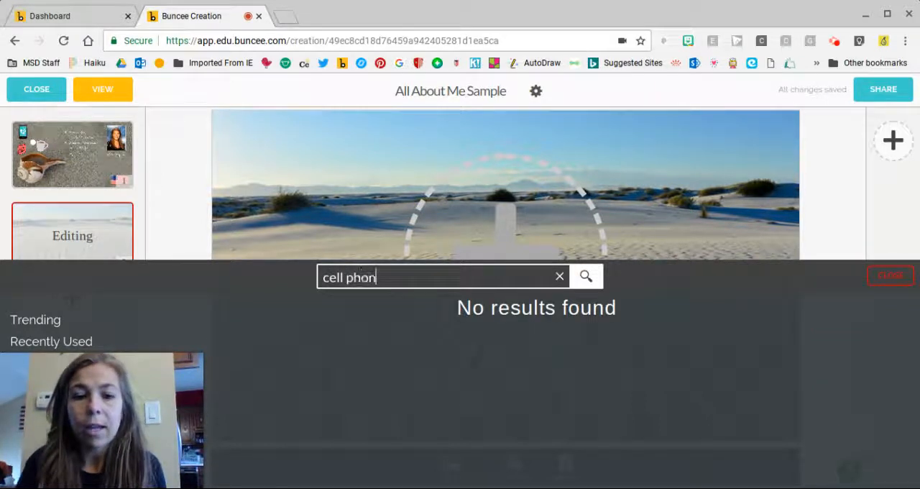
key("Return")
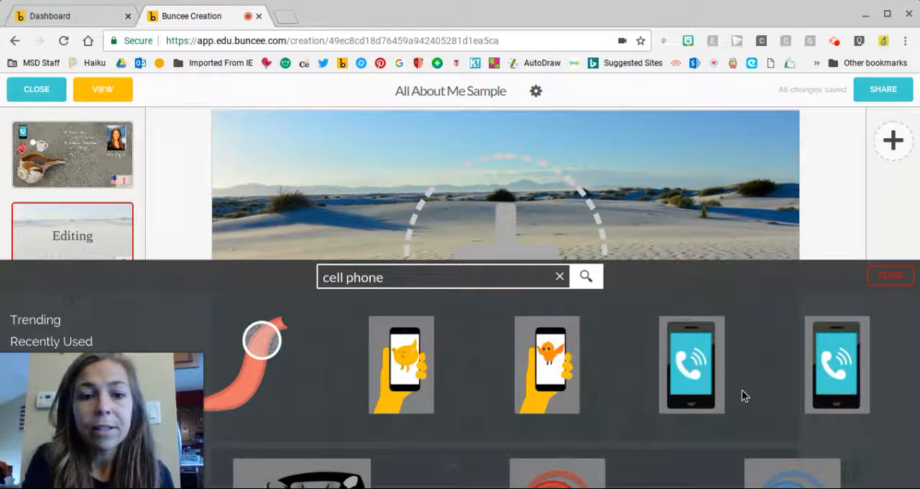
Add the animated ringing cell phone with the teal screen to the slide.
left_click(684, 408)
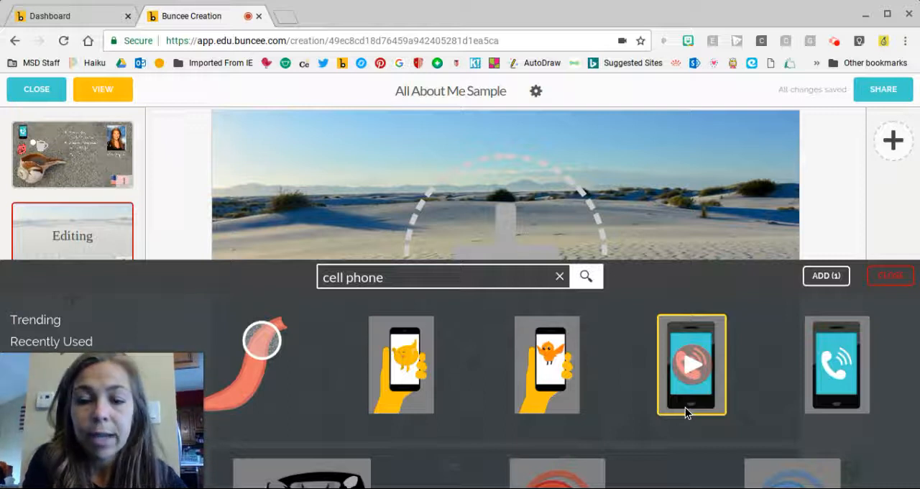
scroll(685, 407, "down", 1)
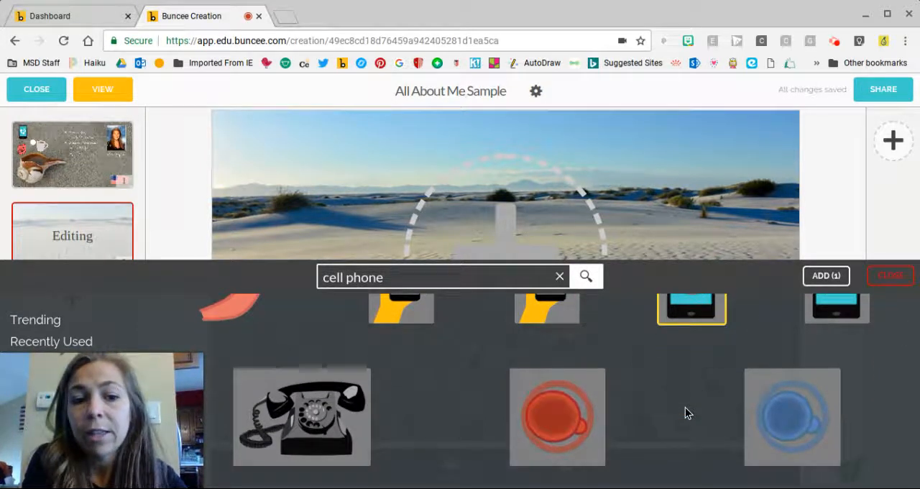
left_click(840, 281)
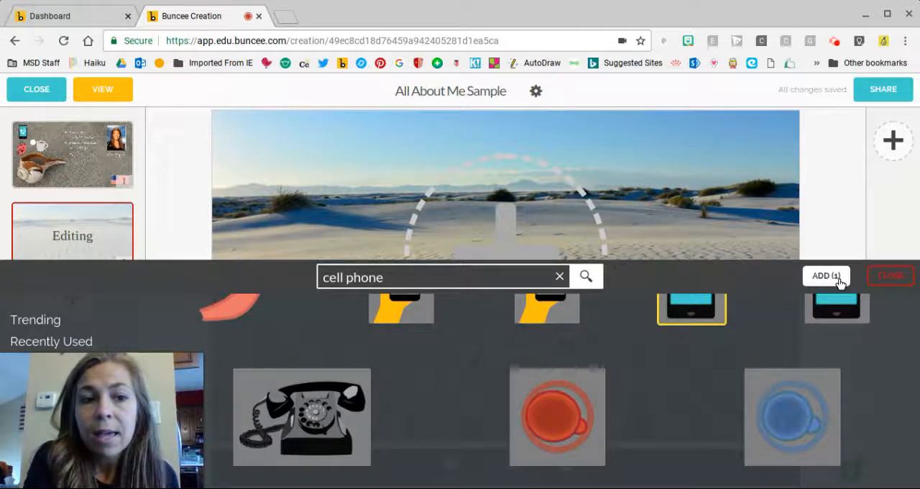
left_click(819, 275)
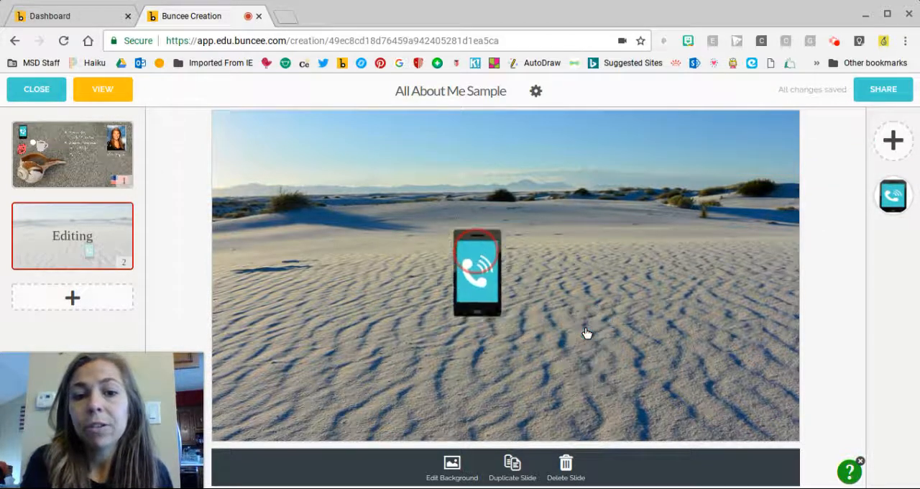
Move the cell phone to the slide's upper-left corner and shrink it slightly.
left_click_drag(325, 165, 269, 156)
left_click(269, 159)
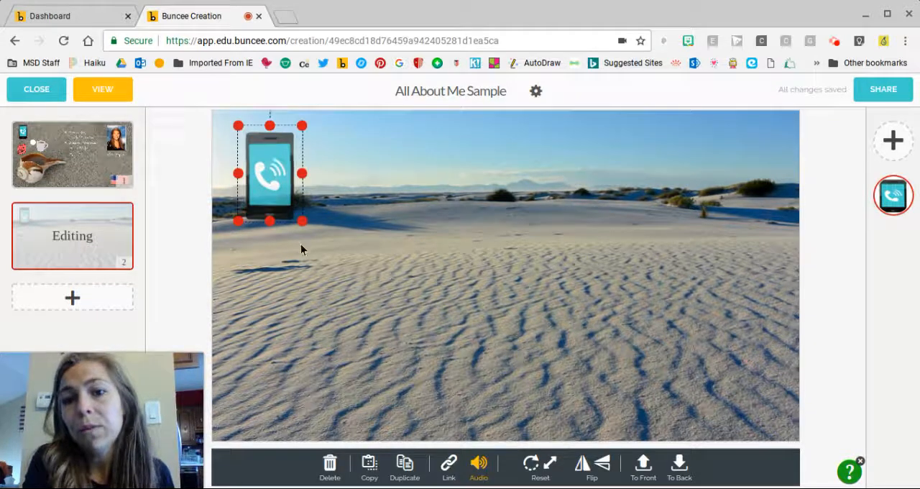
left_click_drag(301, 228, 302, 232)
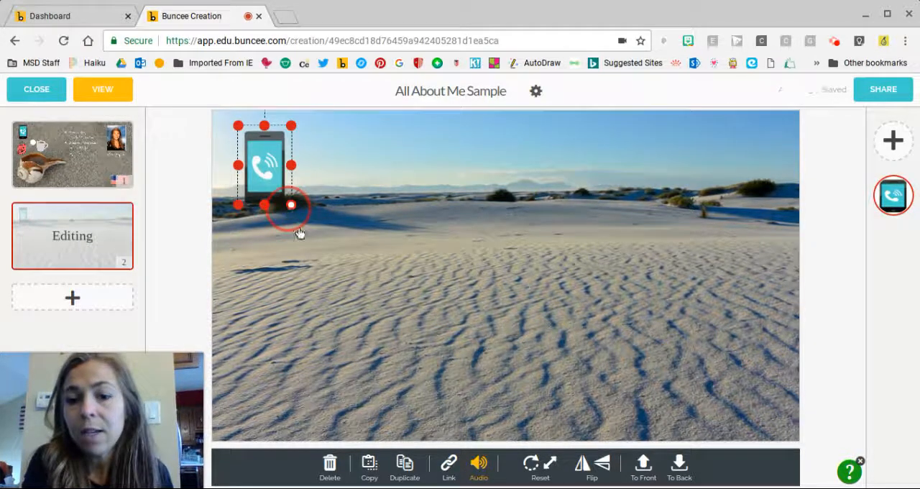
Search the Buncee stickers for "american flag".
left_click(895, 143)
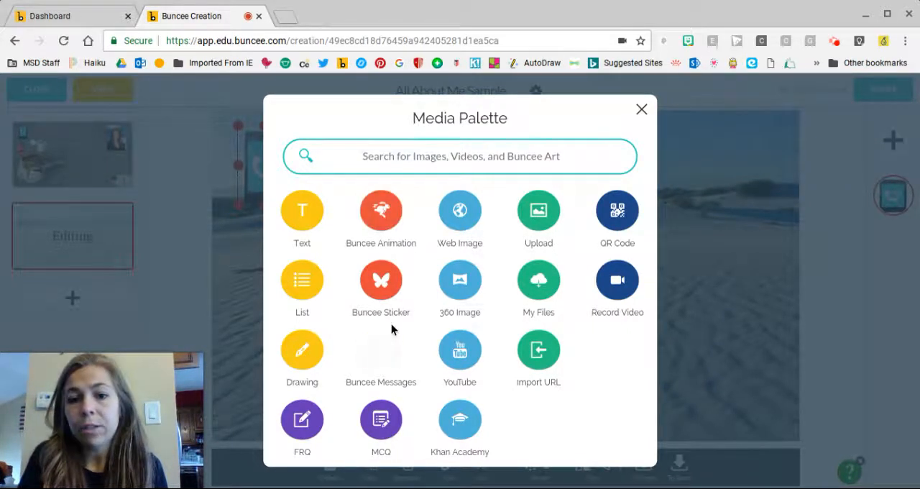
left_click(385, 296)
left_click(387, 281)
type("american ")
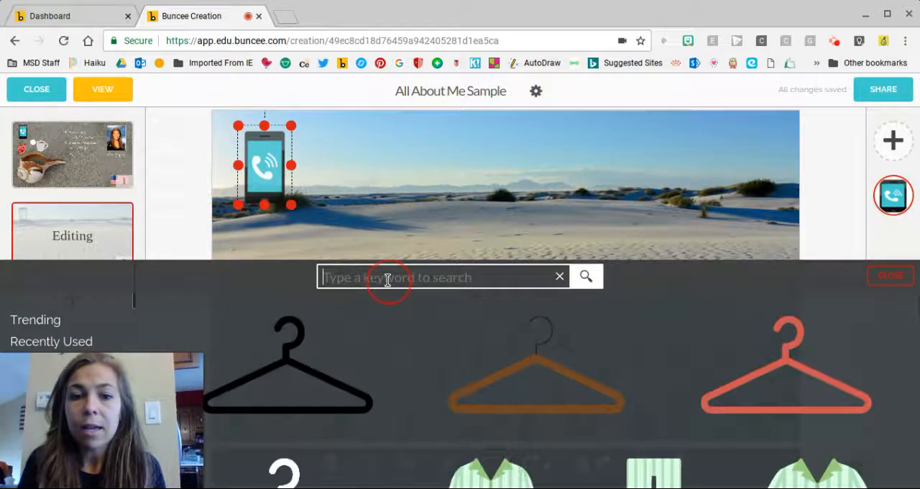
type("flag")
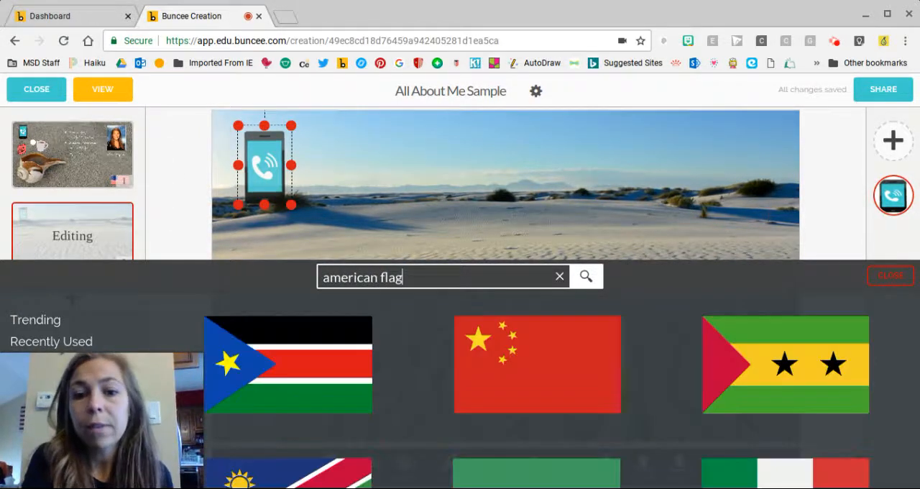
Add four stickers to the slide: the Japanese flag on a stand, the crossed flags, the patriotic bunting and the translucent American flag.
scroll(643, 390, "down", 10)
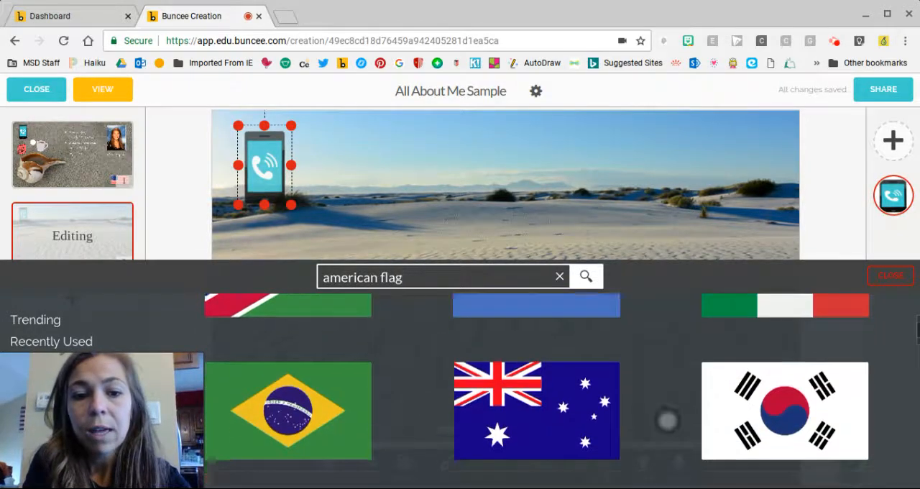
scroll(666, 432, "down", 1)
left_click(666, 441)
scroll(666, 432, "down", 4)
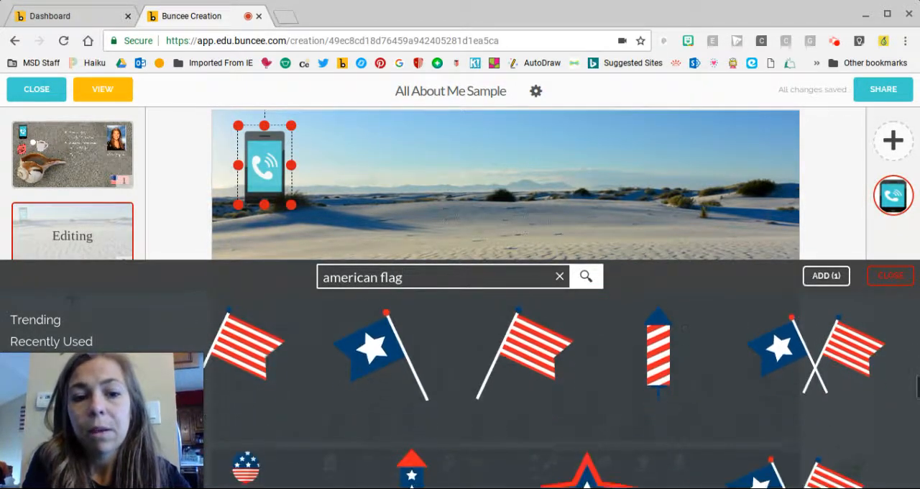
scroll(740, 431, "down", 3)
left_click(773, 447)
scroll(546, 388, "down", 7)
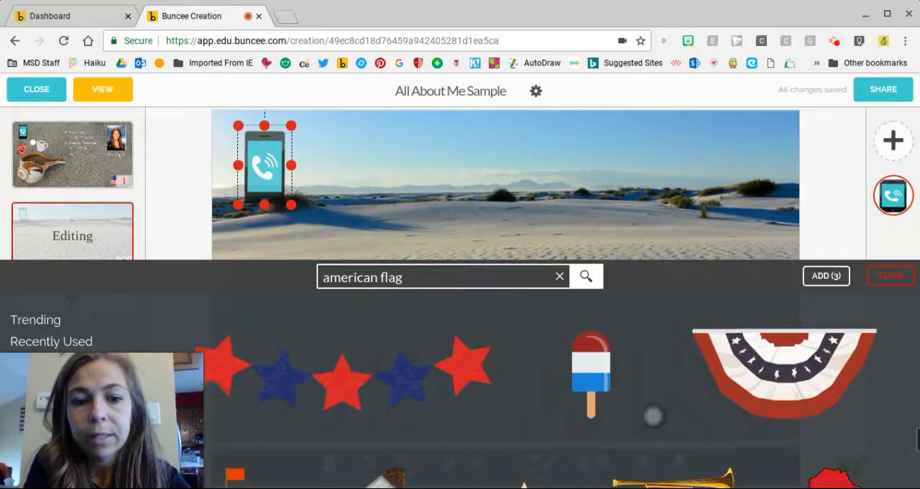
scroll(741, 414, "down", 2)
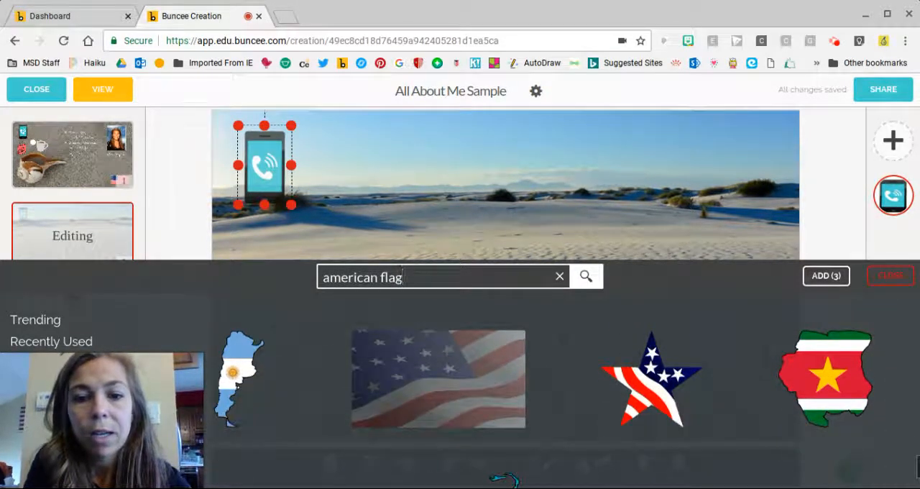
left_click(460, 381)
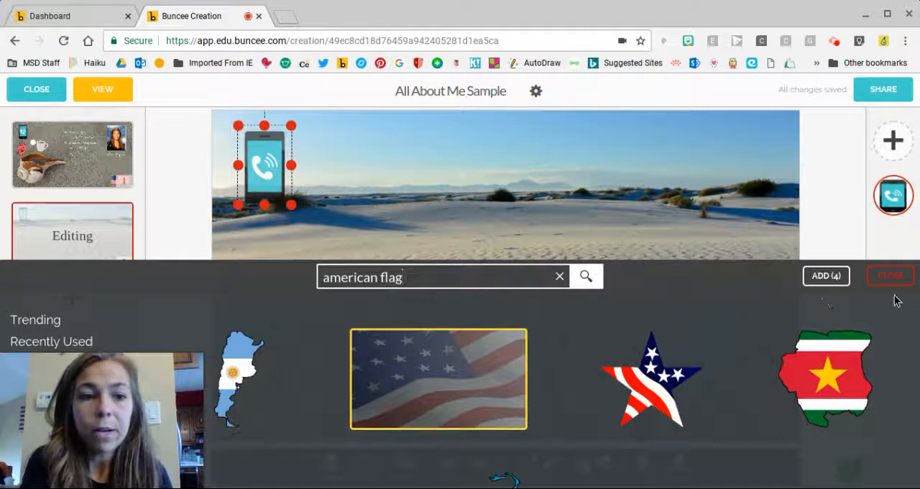
left_click(442, 385)
left_click(828, 279)
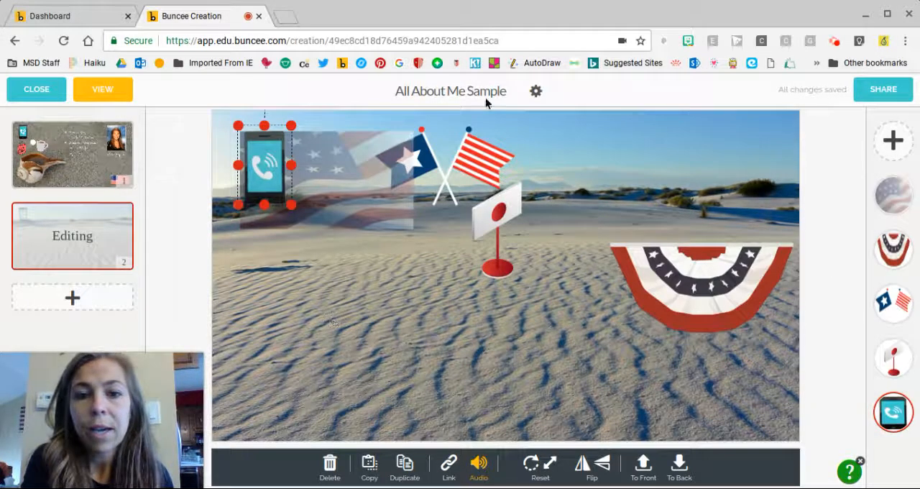
Delete the crossed-flags sticker and the Japanese flag on a stand from the slide.
left_click(453, 159)
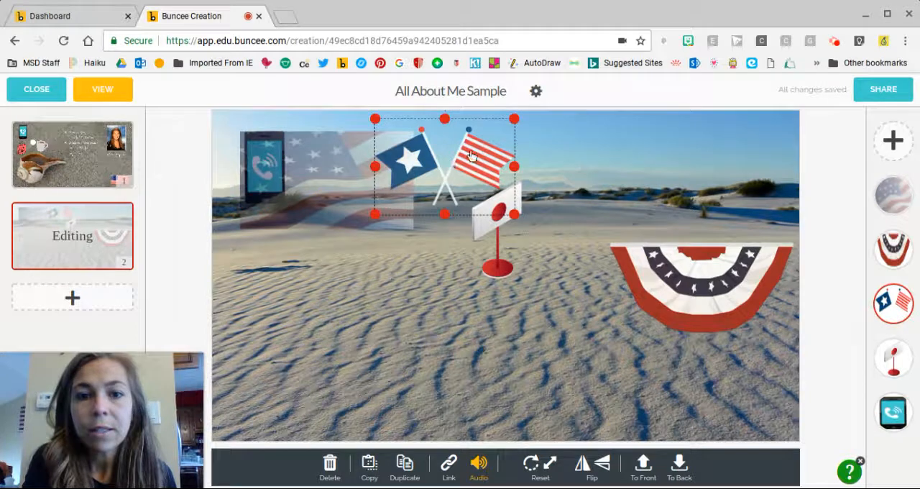
left_click(462, 146)
left_click_drag(462, 146, 464, 220)
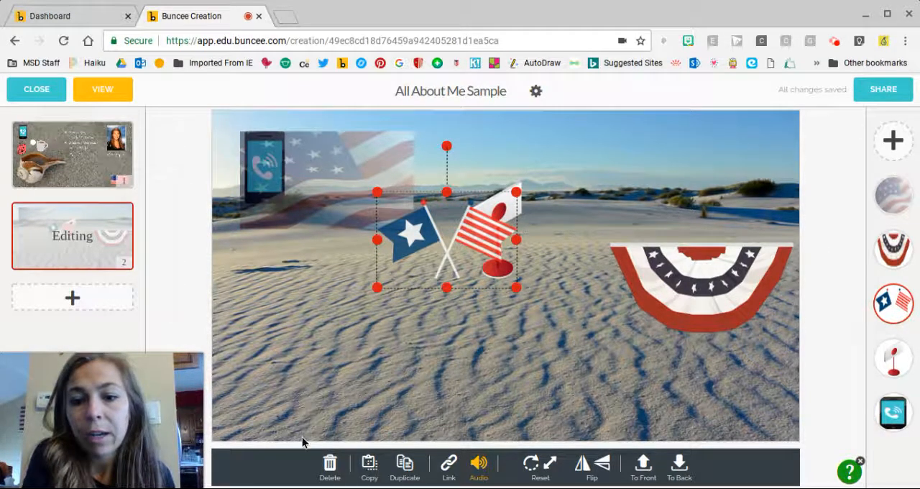
left_click(330, 467)
left_click(424, 308)
left_click(497, 212)
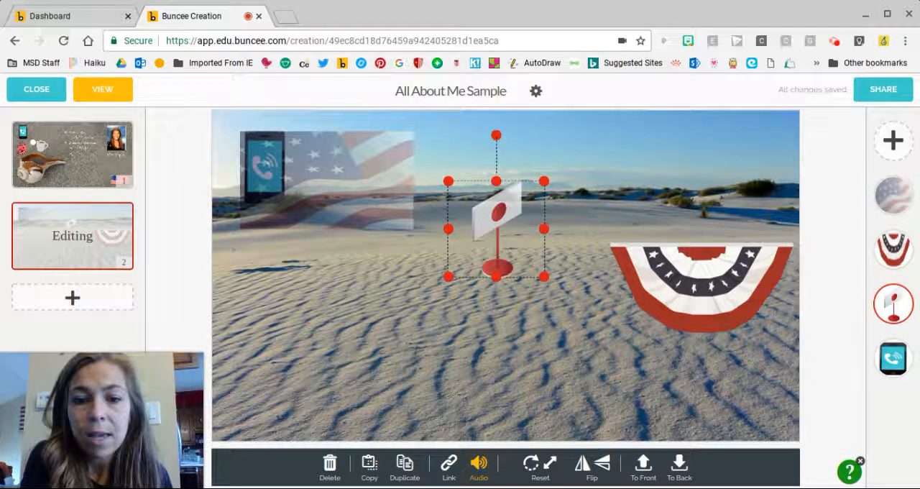
left_click(330, 466)
left_click(414, 306)
Delete the patriotic bunting sticker and move the translucent American flag to the lower-left part of the slide.
left_click(688, 294)
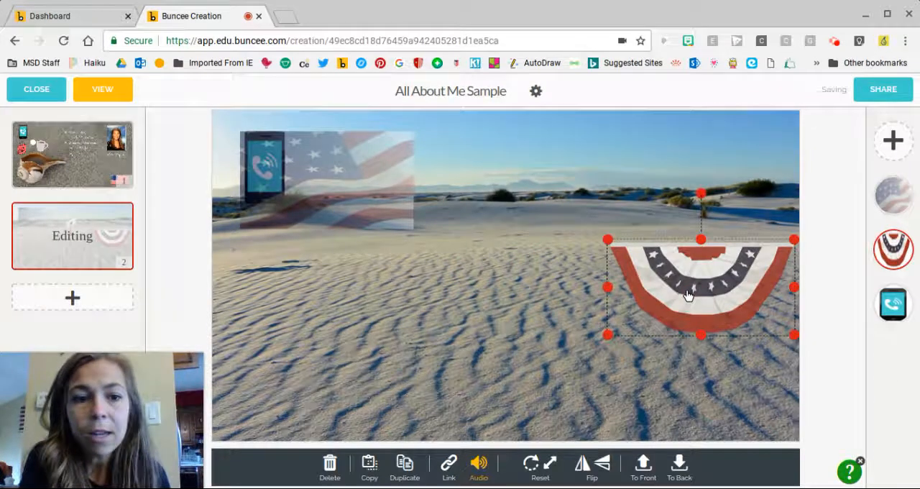
left_click(330, 469)
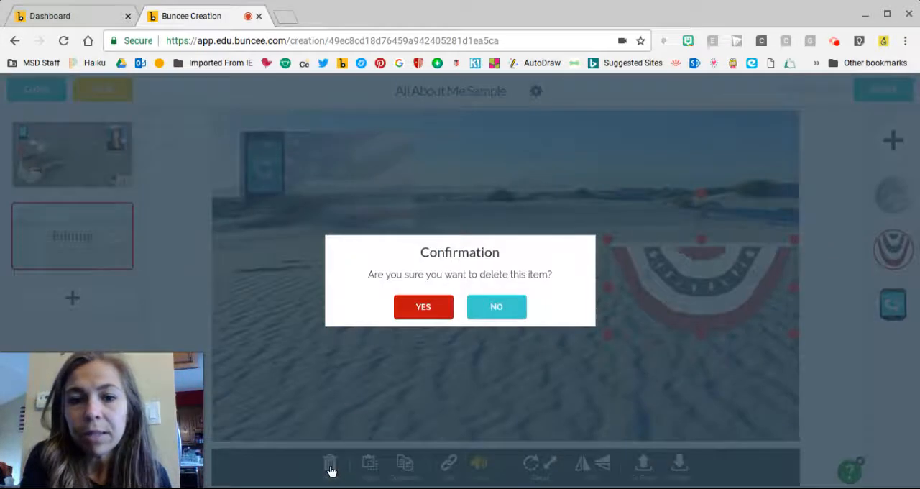
left_click(419, 303)
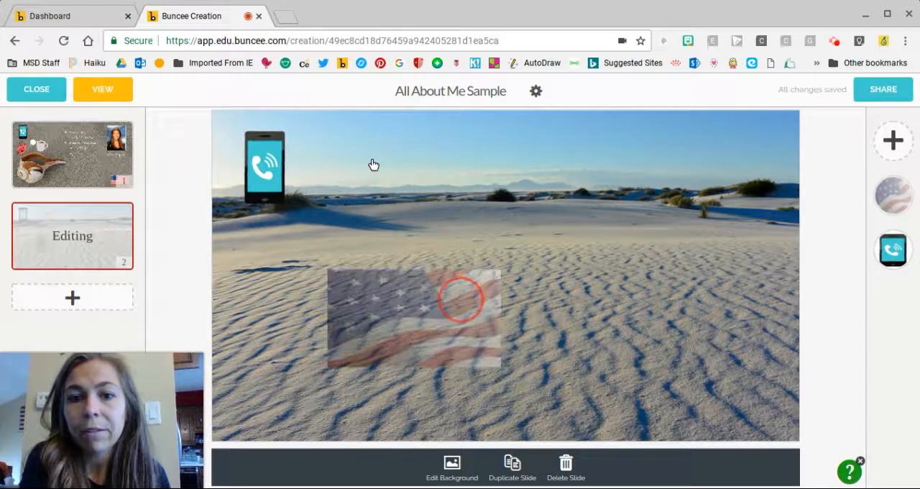
left_click(388, 330)
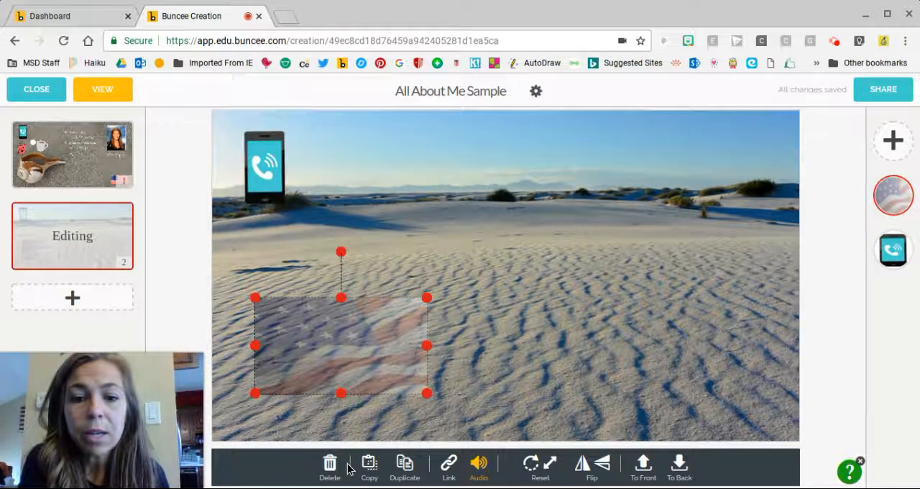
Add a text box to the slide and enter the teacher's title and surname.
left_click(894, 141)
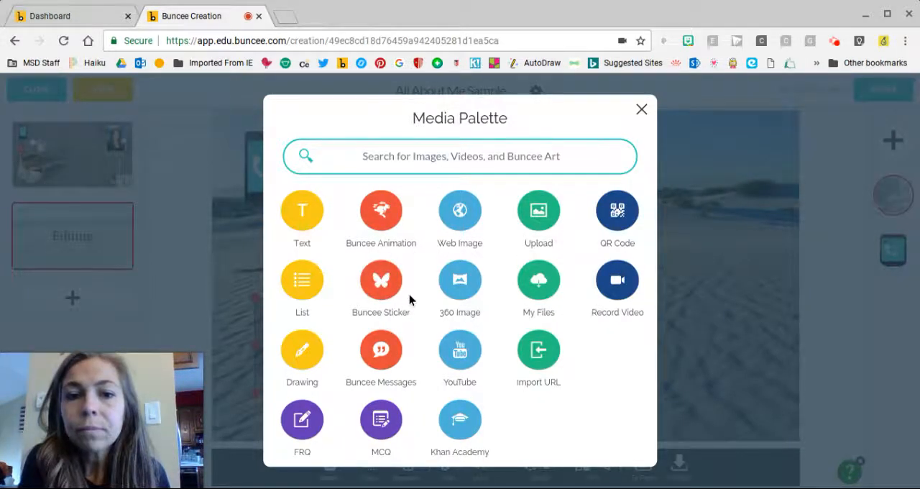
left_click(320, 214)
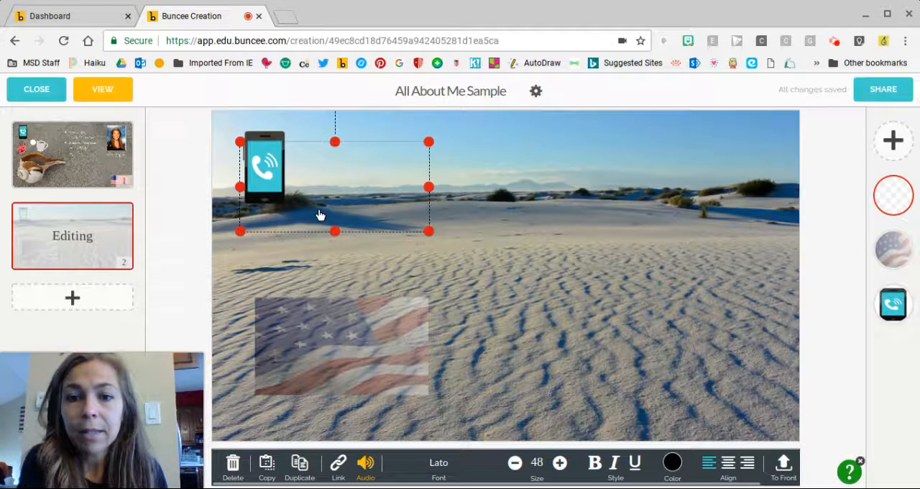
type("Mrs. Gaynor")
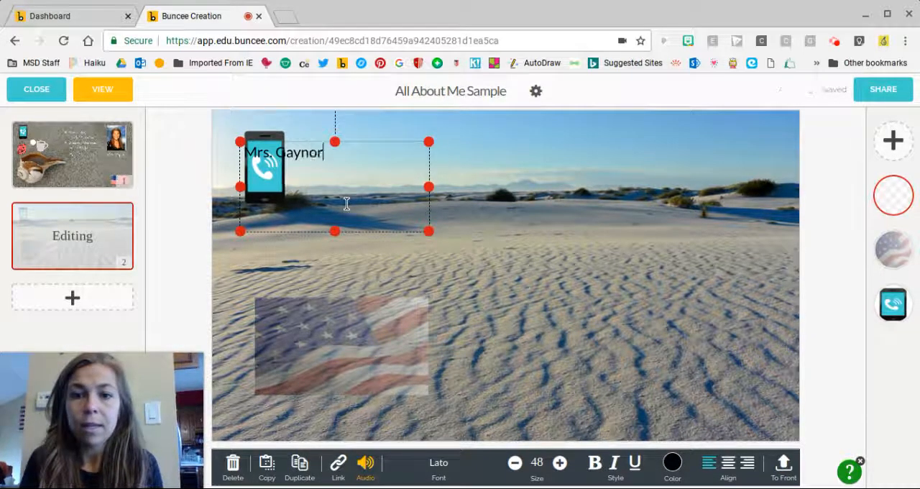
left_click(339, 152)
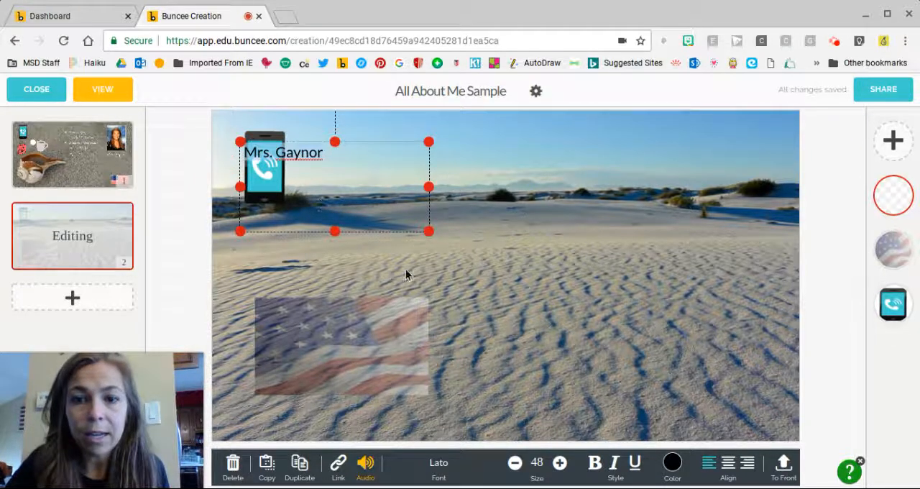
Set the name text's font to Bad Script and increase its size to 78.
left_click(437, 474)
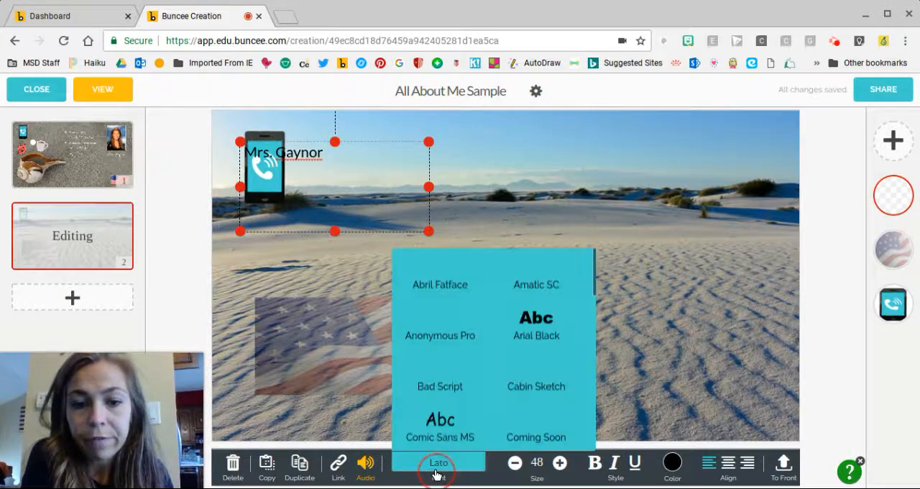
left_click(463, 381)
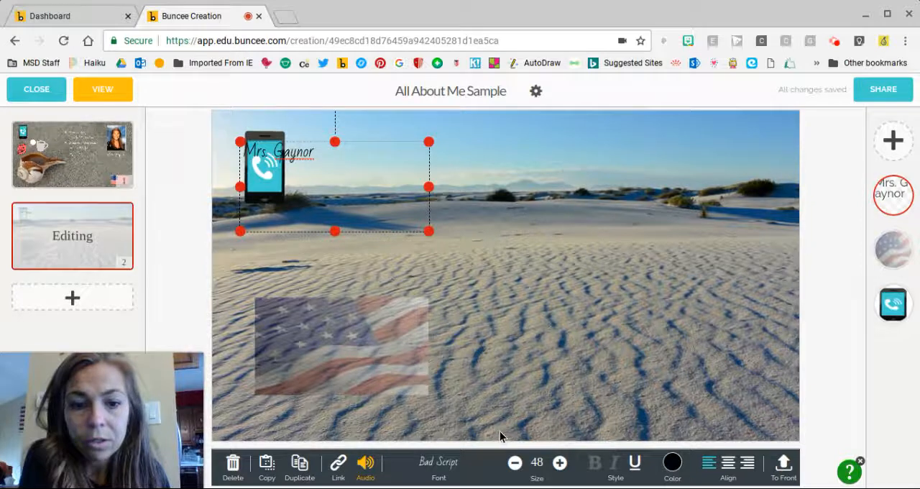
left_click(559, 463)
left_click(560, 463)
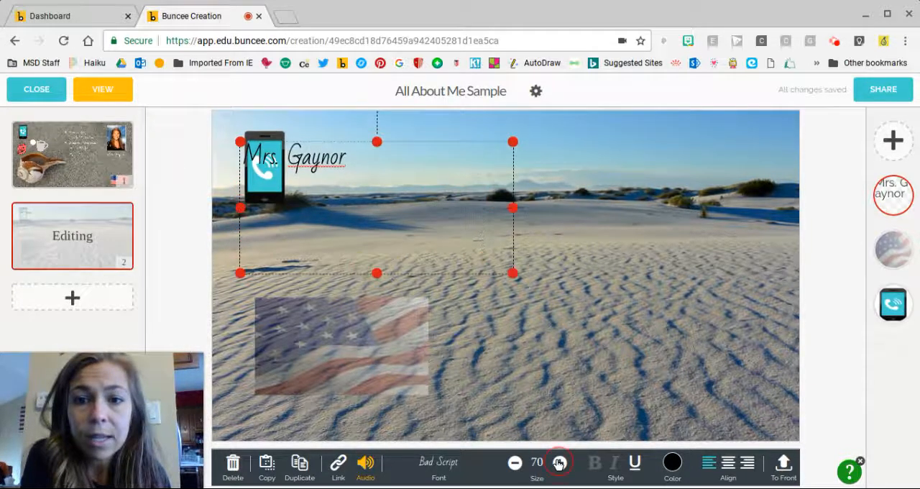
left_click(559, 463)
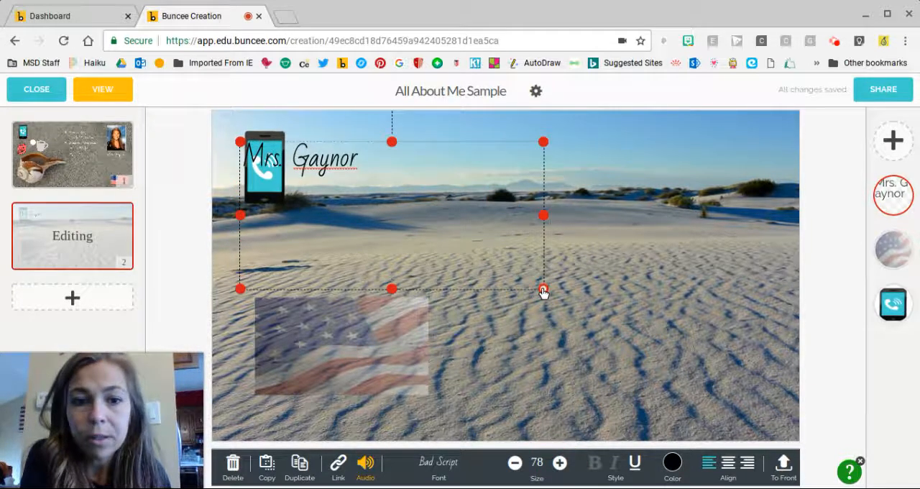
Shrink the name text box so that it fits closely around the text.
left_click_drag(543, 291, 391, 195)
left_click_drag(544, 293, 462, 205)
left_click_drag(347, 166, 354, 170)
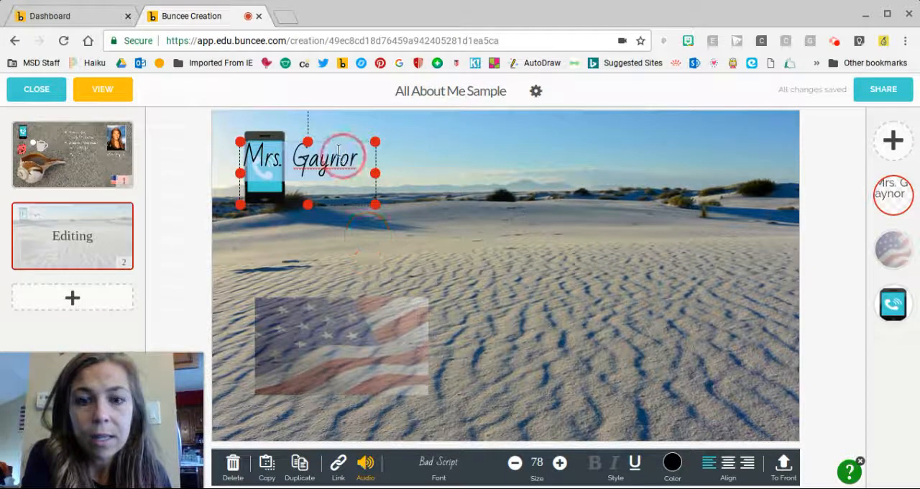
Style the name text in white at size 82 and move it to the upper middle of the slide.
left_click(674, 466)
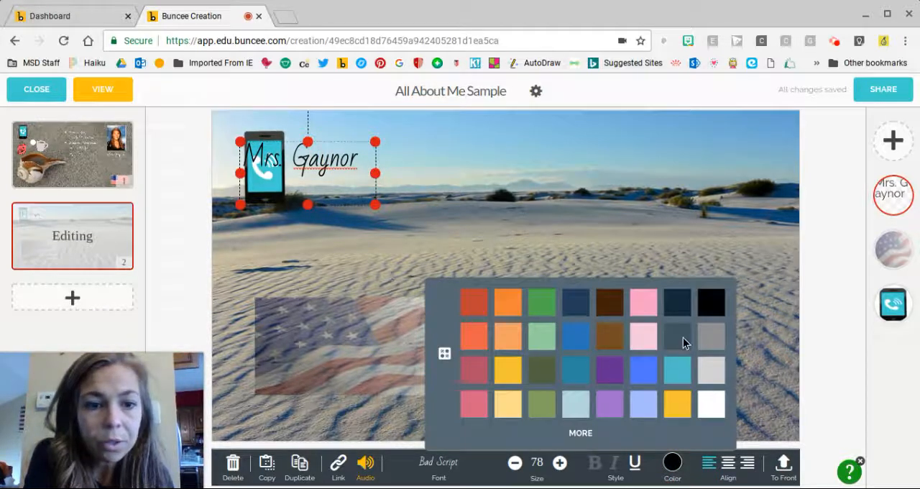
left_click(708, 405)
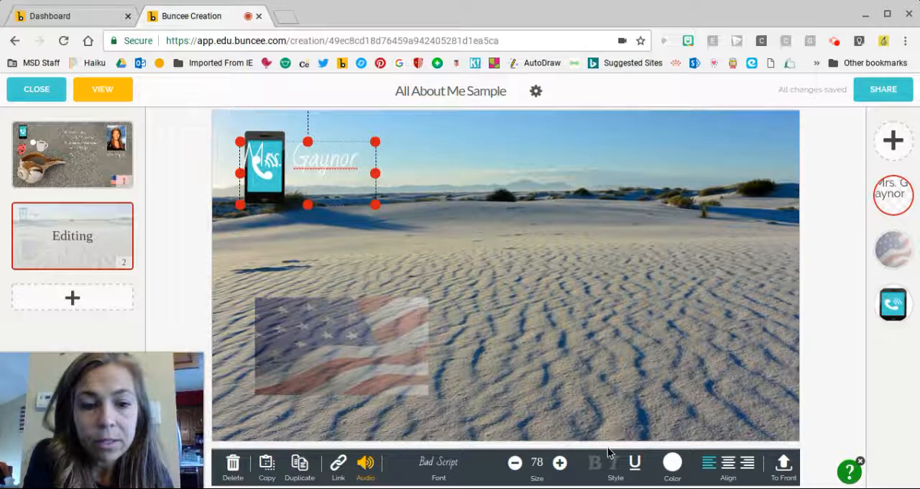
left_click(559, 463)
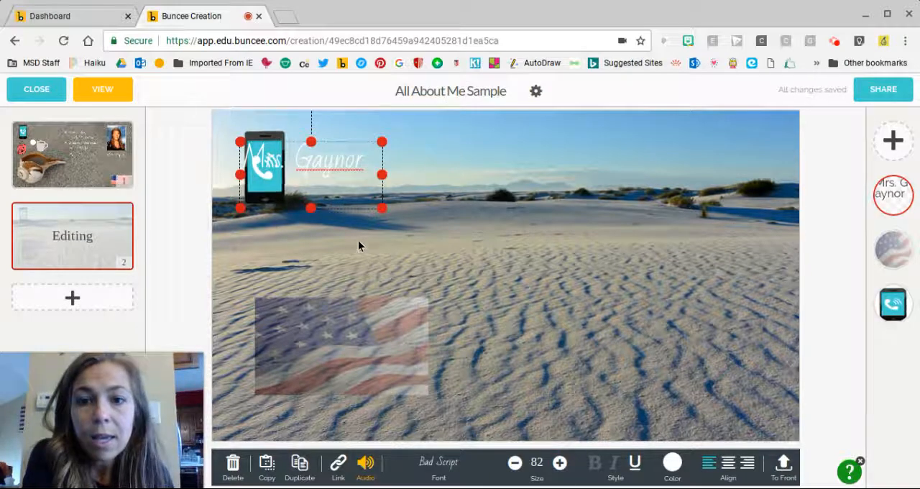
left_click(417, 148)
left_click_drag(312, 156, 493, 147)
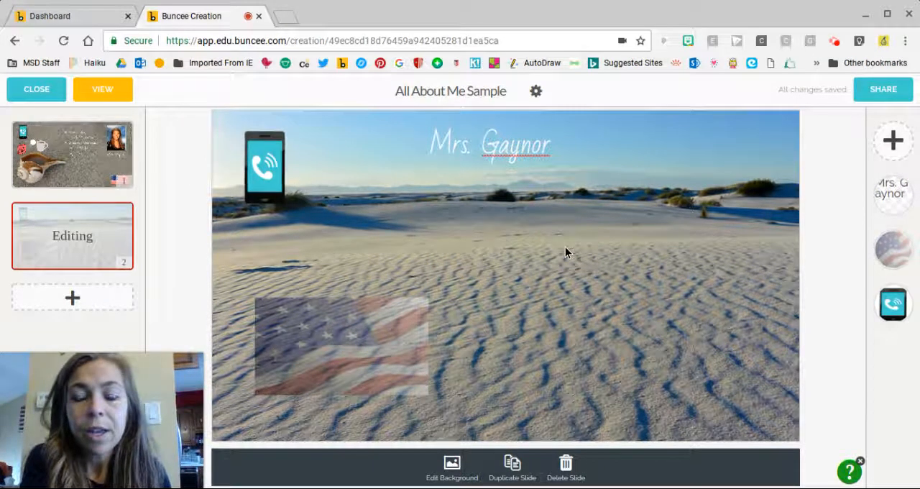
Look through the past week's trending Buncee animations without adding any to the slide.
left_click(893, 142)
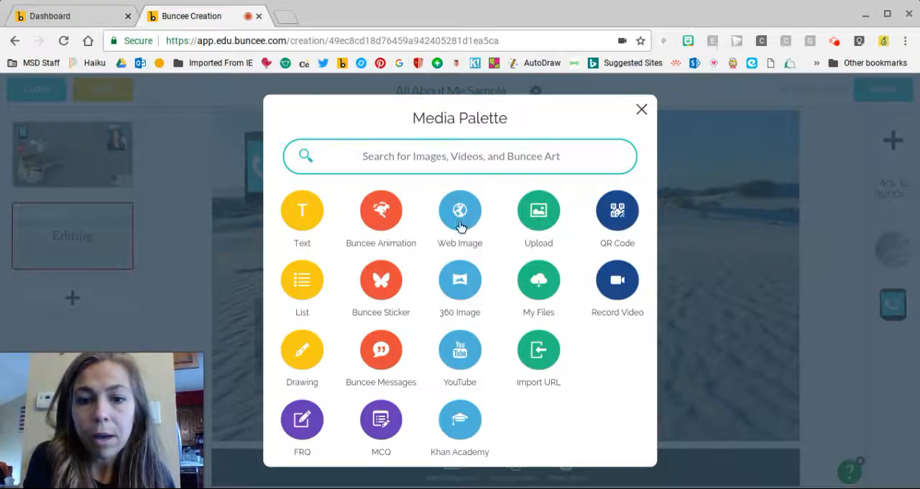
left_click(380, 215)
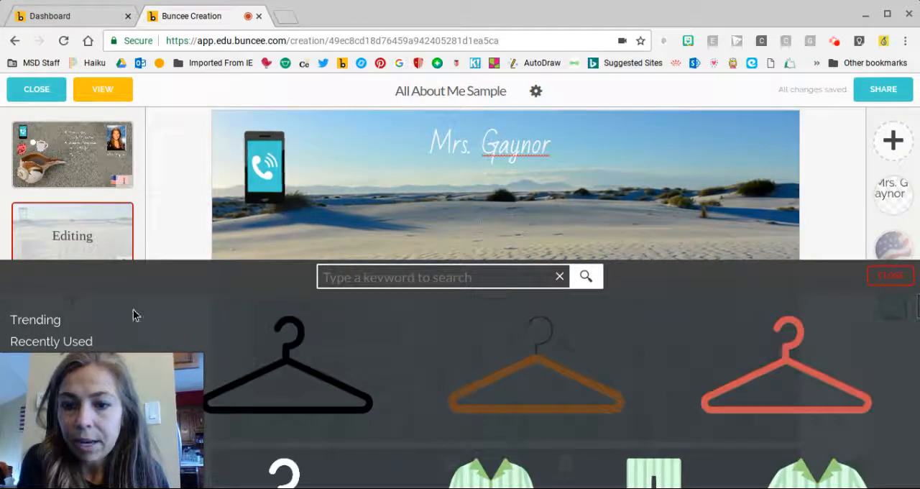
left_click(62, 328)
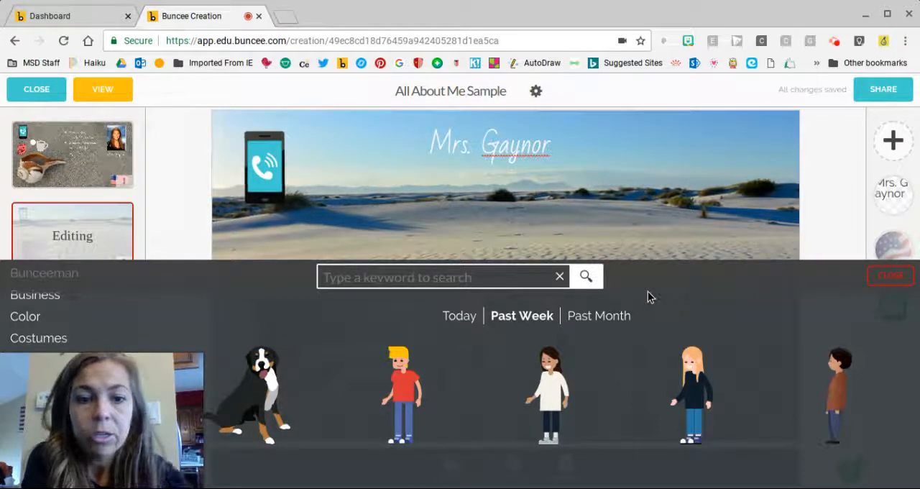
scroll(648, 297, "down", 5)
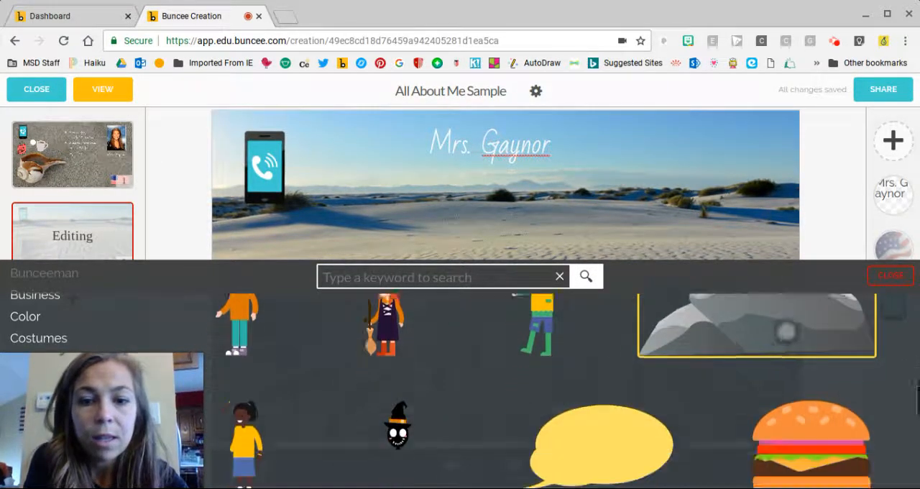
scroll(786, 331, "down", 2)
left_click(806, 352)
scroll(707, 335, "up", 1)
scroll(695, 413, "down", 3)
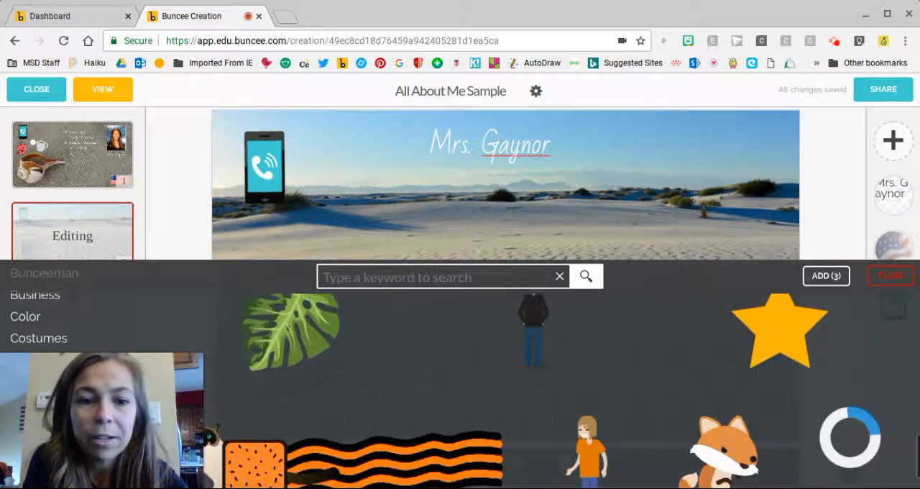
left_click(724, 445)
scroll(733, 432, "down", 1)
left_click(586, 413)
left_click(708, 417)
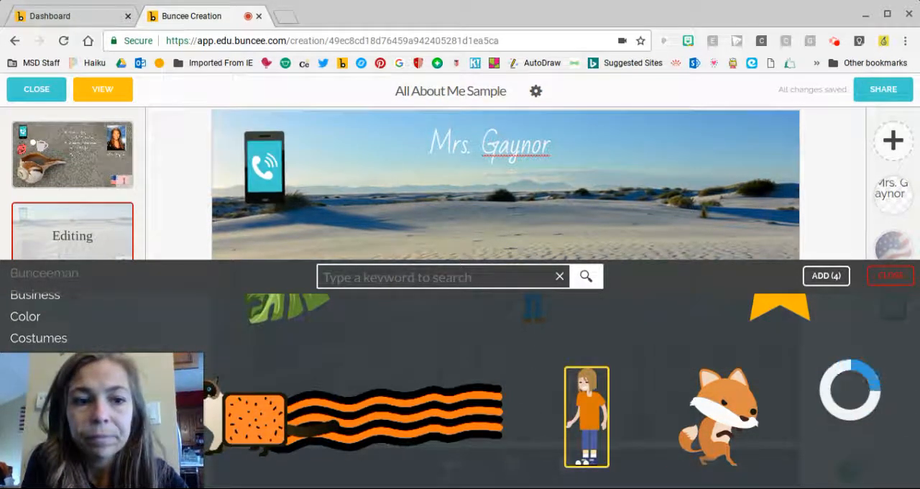
left_click(892, 277)
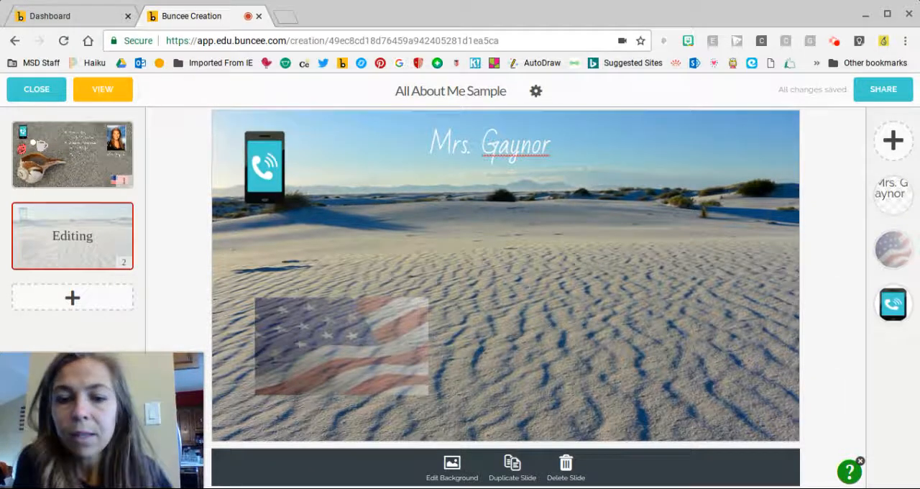
Search the Buncee stickers for coffee.
left_click(893, 147)
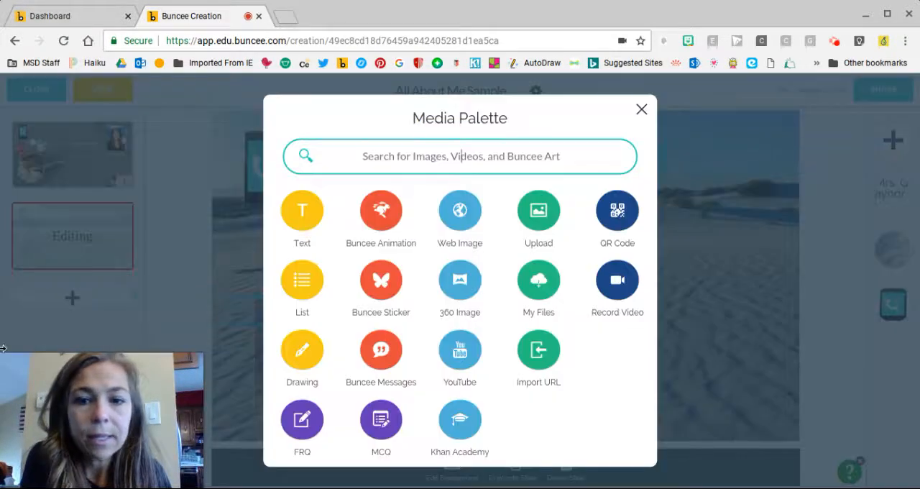
left_click(384, 296)
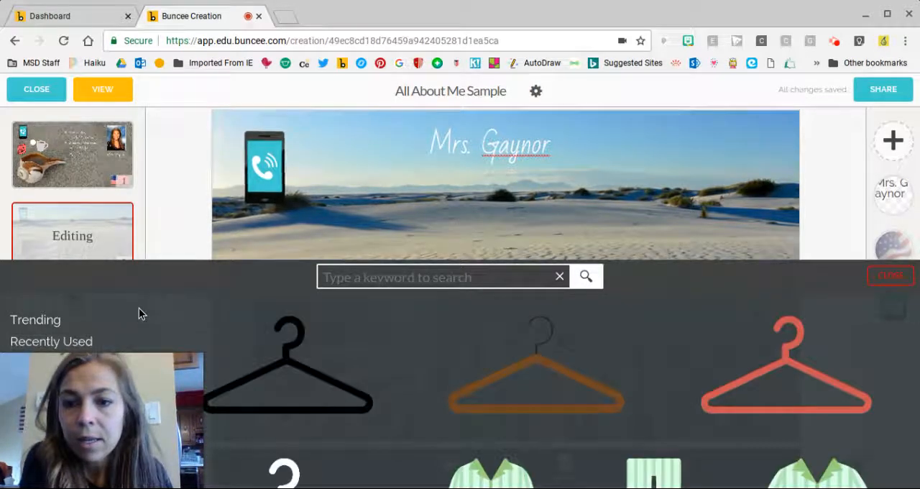
scroll(140, 309, "down", 3)
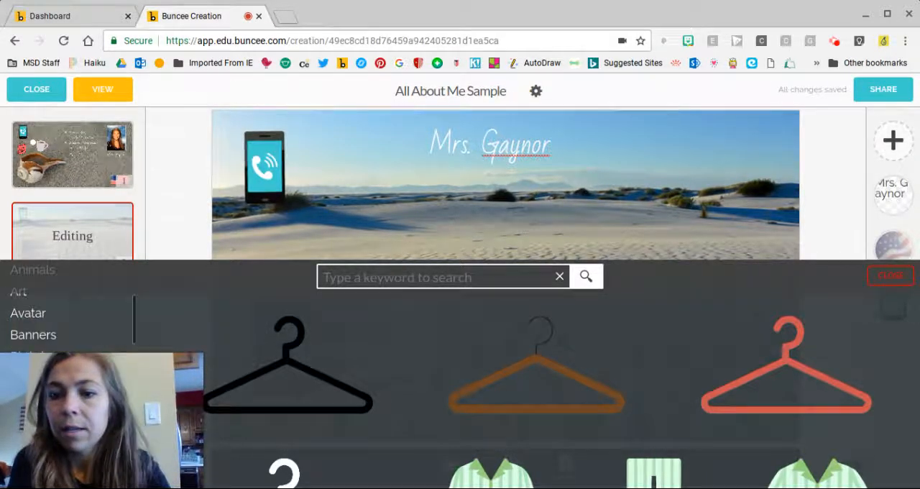
left_click(404, 278)
type("coffee")
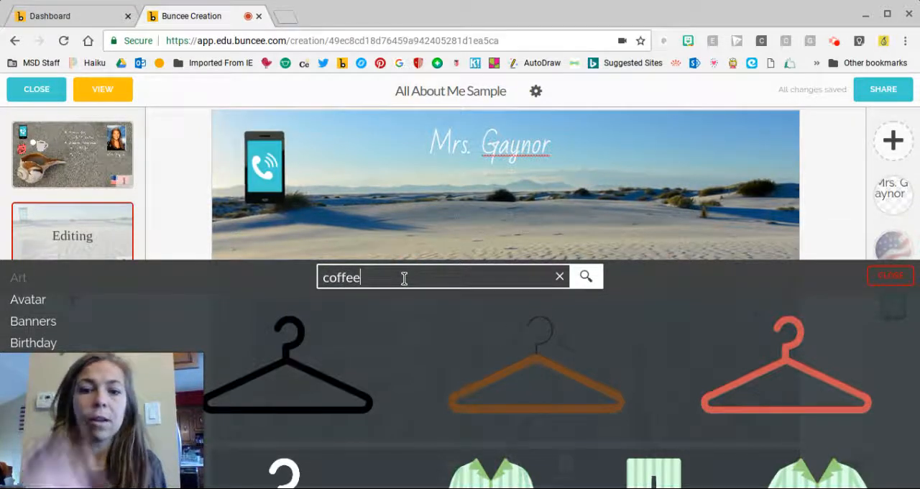
key("Return")
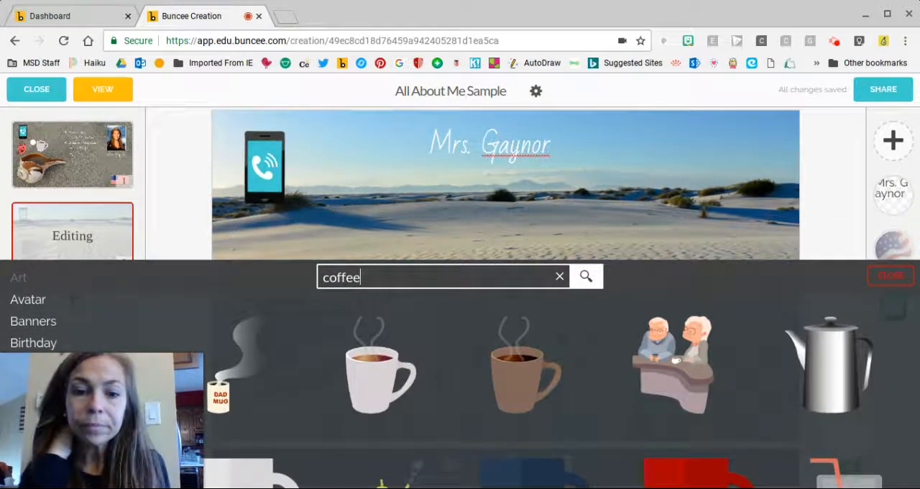
Add the white steaming coffee mug to the slide and place it between the phone and the American flag.
left_click(354, 389)
left_click(836, 282)
left_click_drag(252, 315, 330, 236)
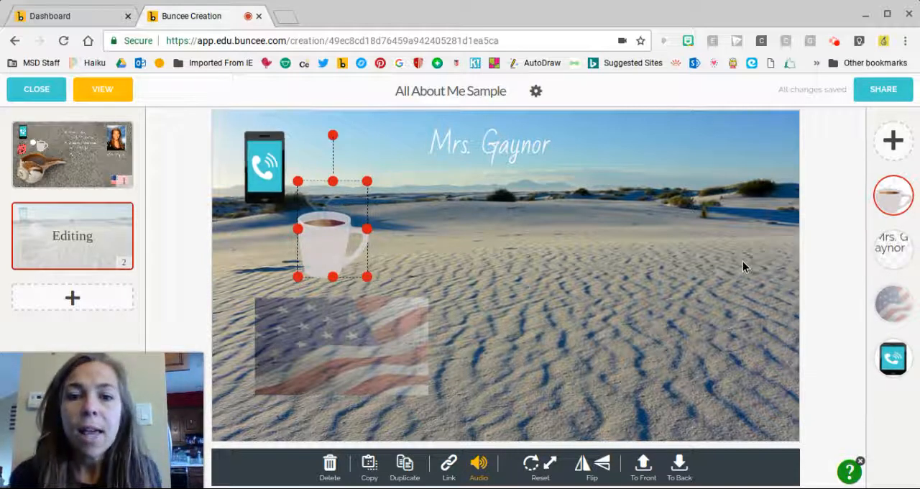
left_click(652, 281)
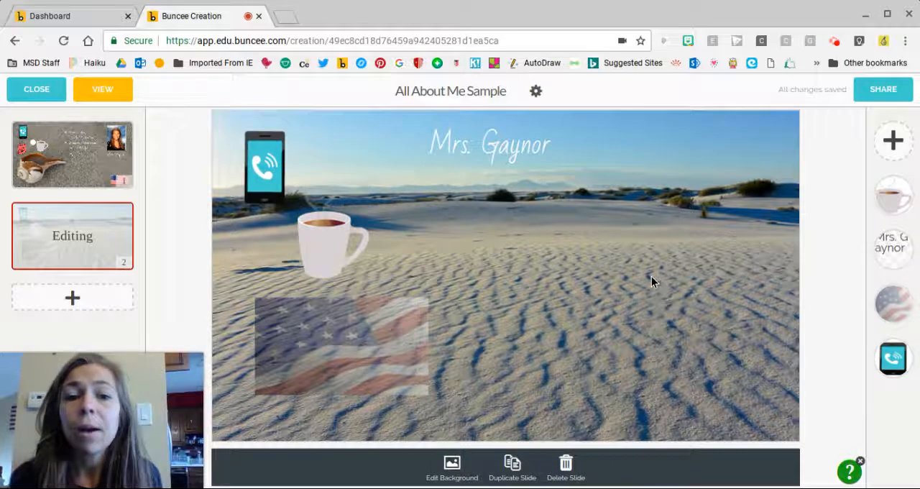